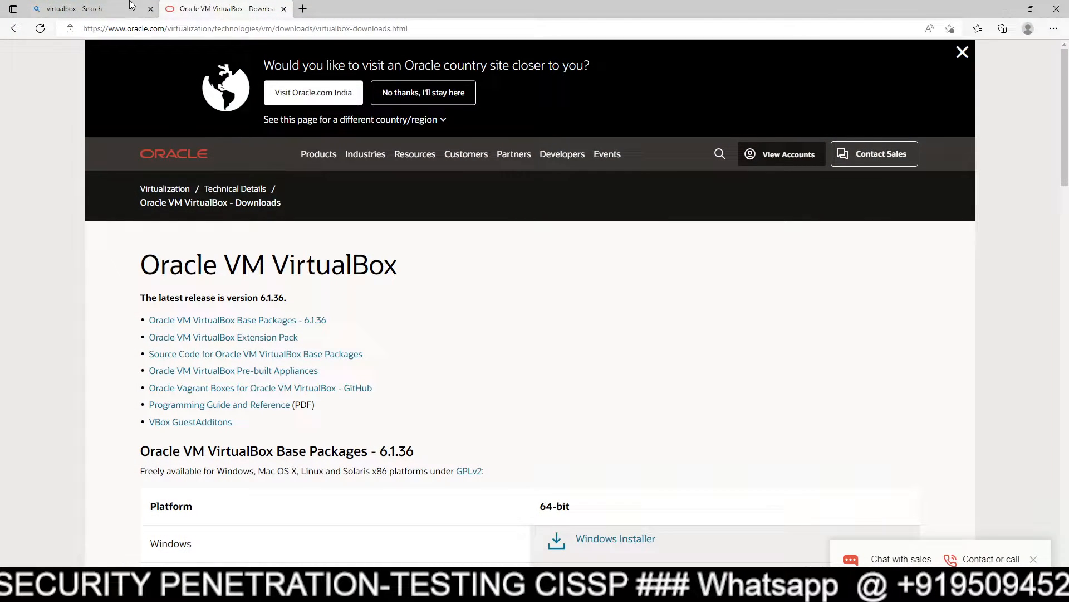
Download the VirtualBox 6.1.36 platform package for Windows hosts from the official virtualbox.org site found in the search results.
{"action": "left_click", "coordinate": [132, 5]}
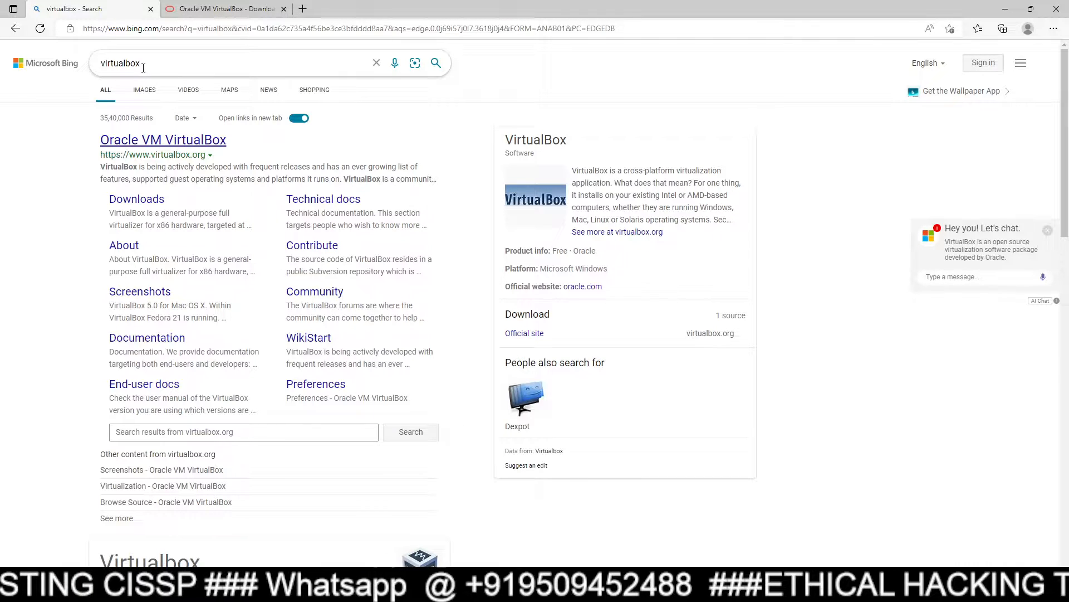
{"action": "left_click", "coordinate": [170, 143]}
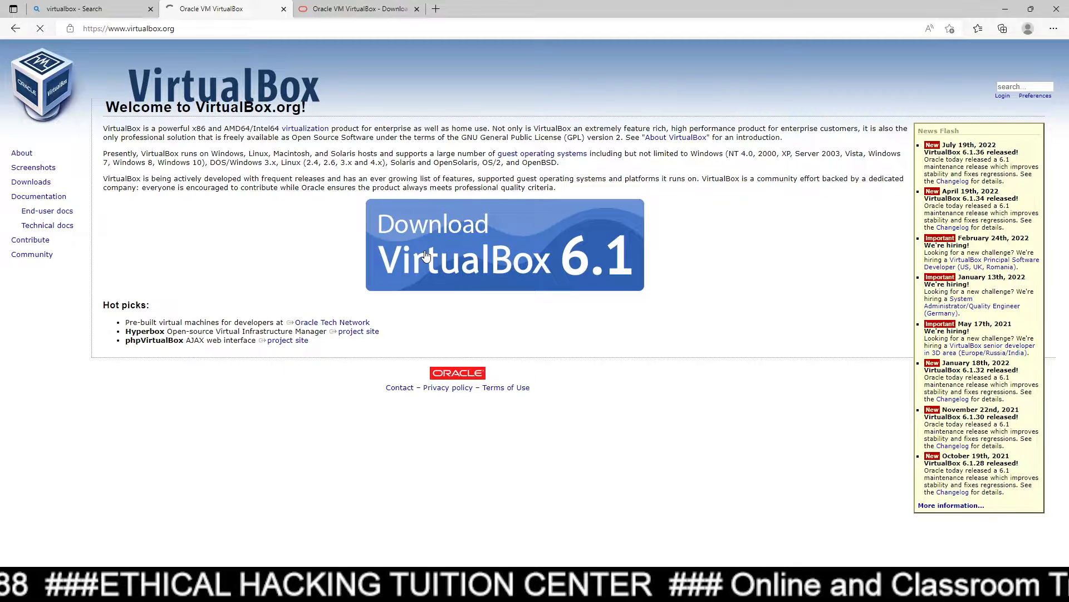
{"action": "left_click", "coordinate": [425, 255]}
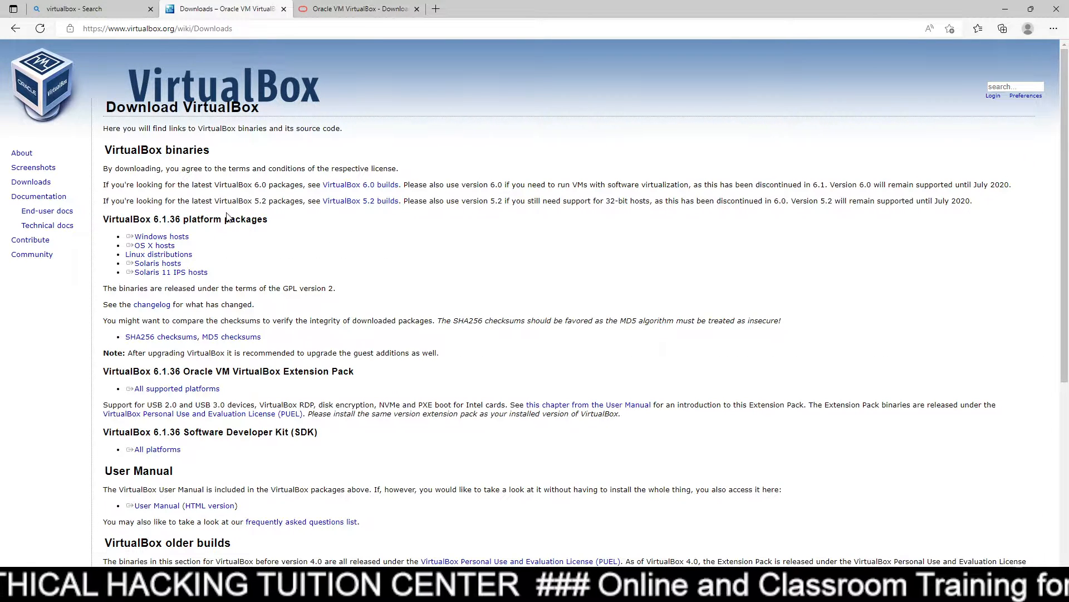
{"action": "left_click", "coordinate": [179, 238]}
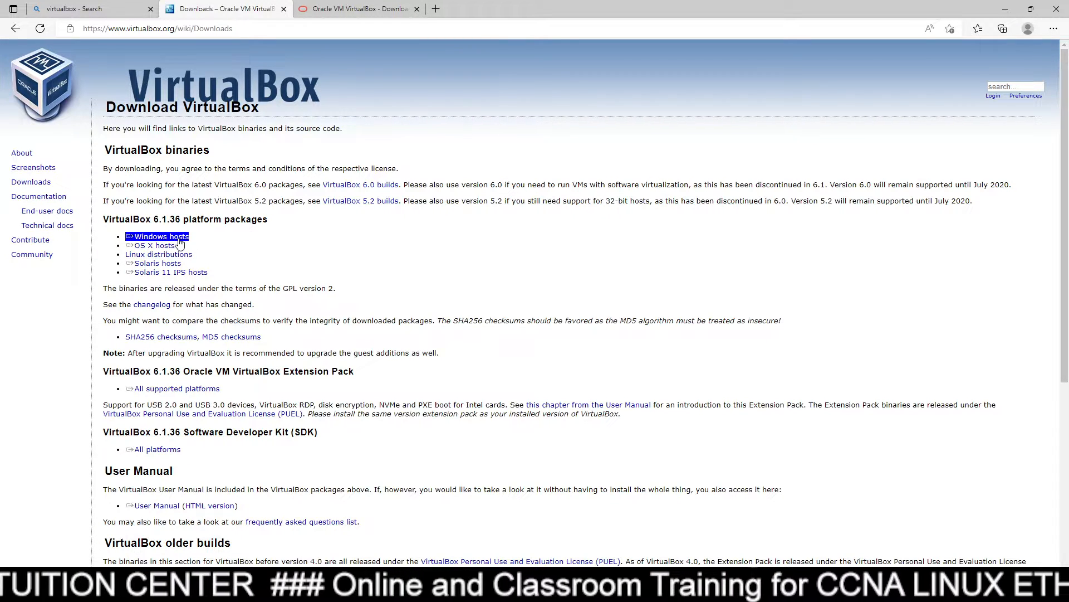
{"action": "mouse_move", "coordinate": [852, 95]}
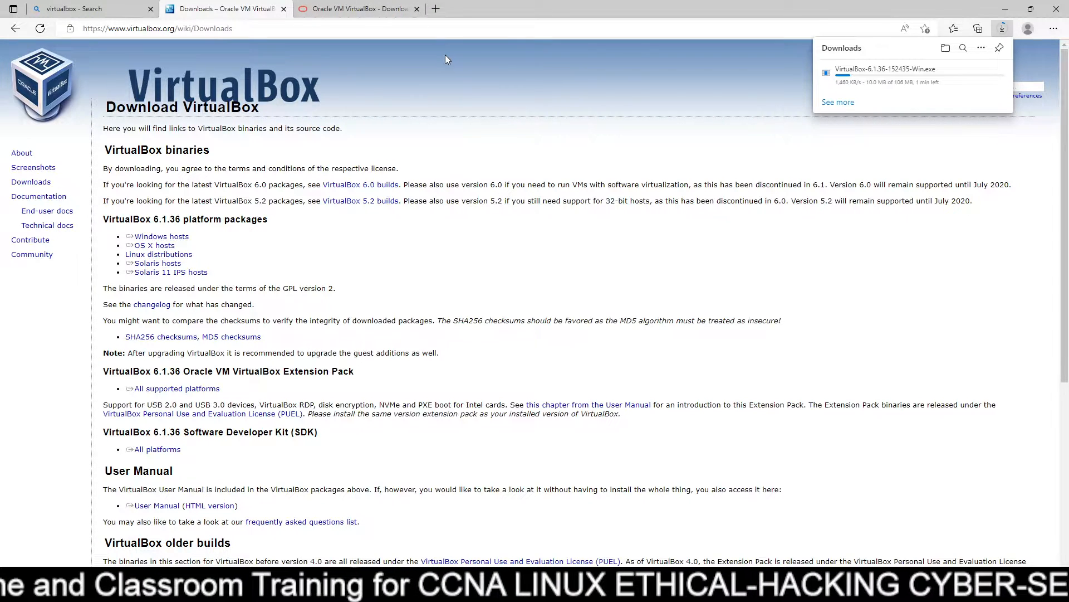
Download the 6.1.36 ExtPack from the Oracle VM VirtualBox Extension Pack section of Oracle's downloads page.
{"action": "left_click", "coordinate": [389, 12]}
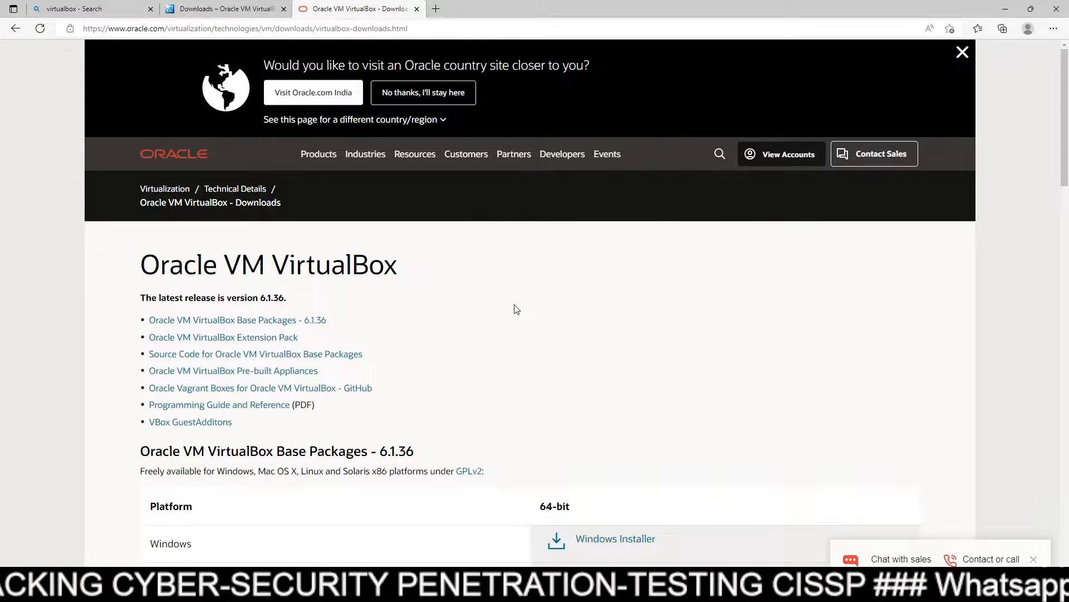
{"action": "scroll", "coordinate": [517, 309], "scroll_direction": "down", "scroll_amount": 15}
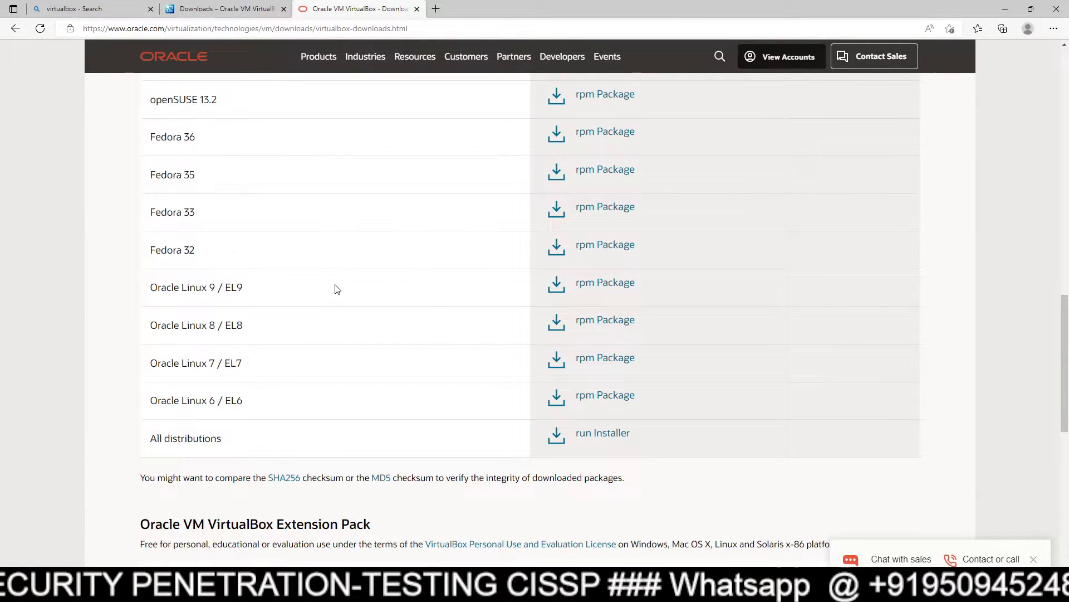
{"action": "scroll", "coordinate": [335, 286], "scroll_direction": "down", "scroll_amount": 3}
{"action": "scroll", "coordinate": [378, 223], "scroll_direction": "down", "scroll_amount": 2}
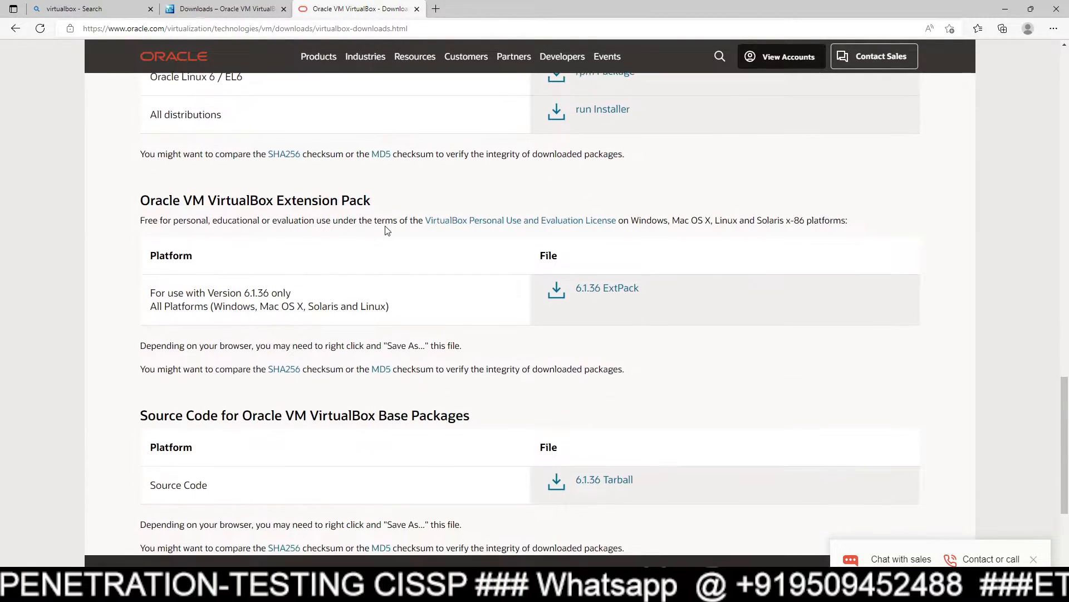
{"action": "scroll", "coordinate": [377, 239], "scroll_direction": "up", "scroll_amount": 12}
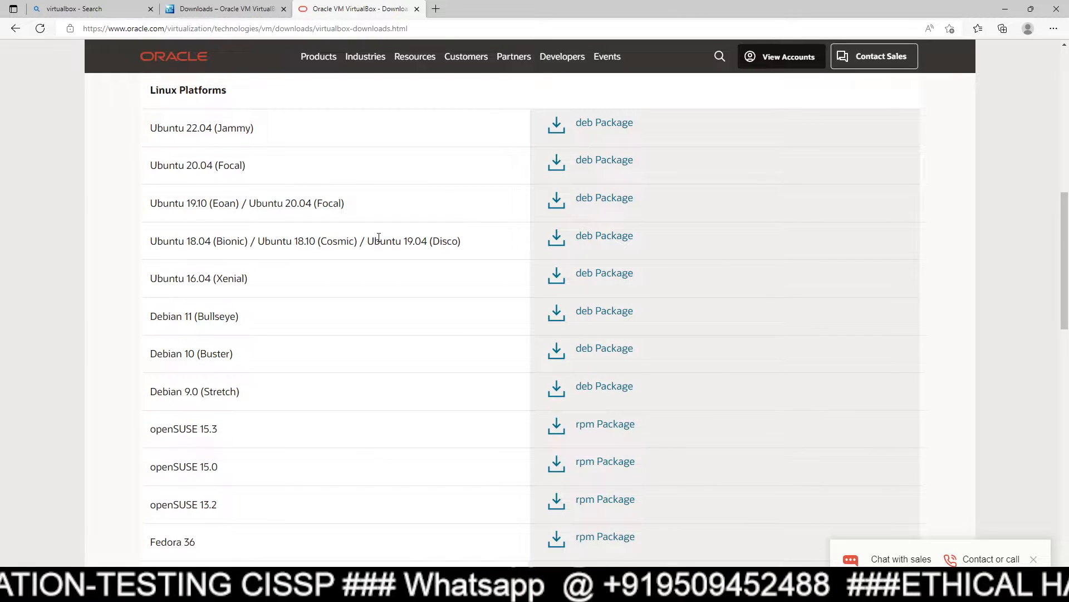
{"action": "scroll", "coordinate": [379, 239], "scroll_direction": "down", "scroll_amount": 12}
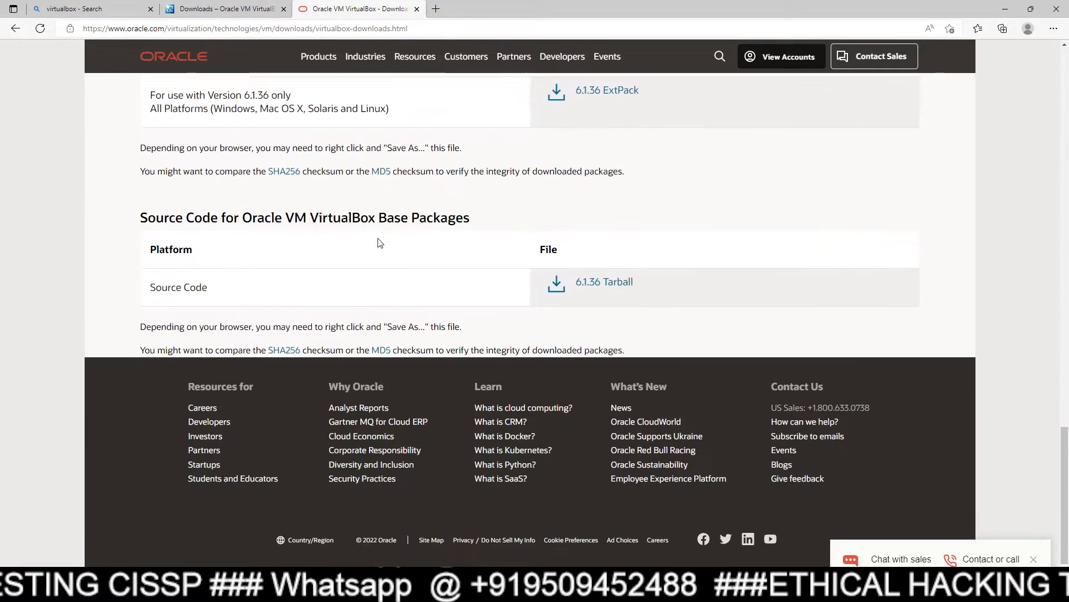
{"action": "scroll", "coordinate": [379, 242], "scroll_direction": "up", "scroll_amount": 5}
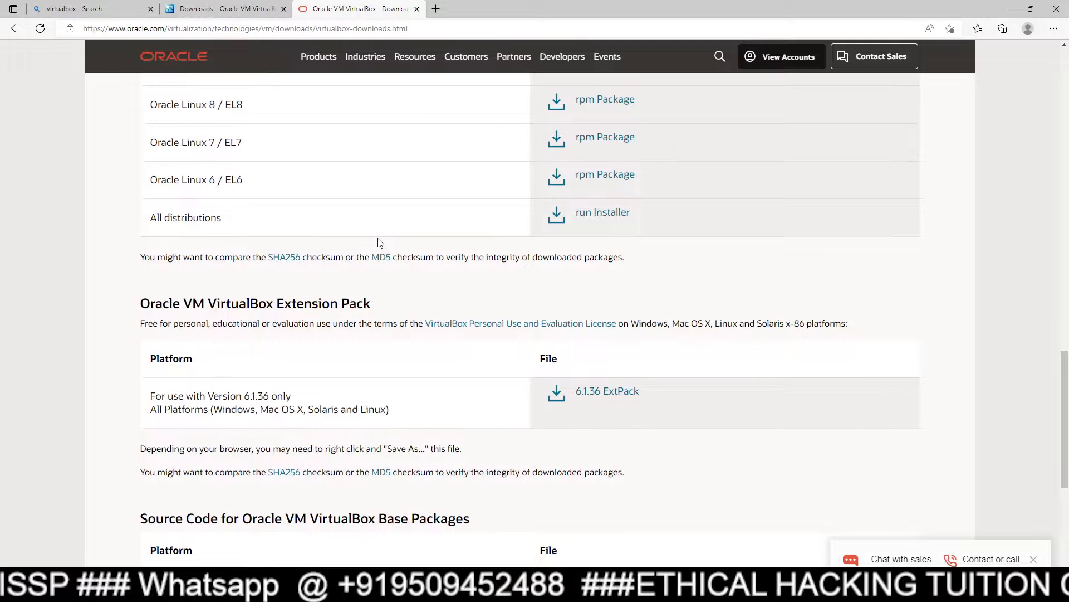
{"action": "scroll", "coordinate": [331, 348], "scroll_direction": "down", "scroll_amount": 3}
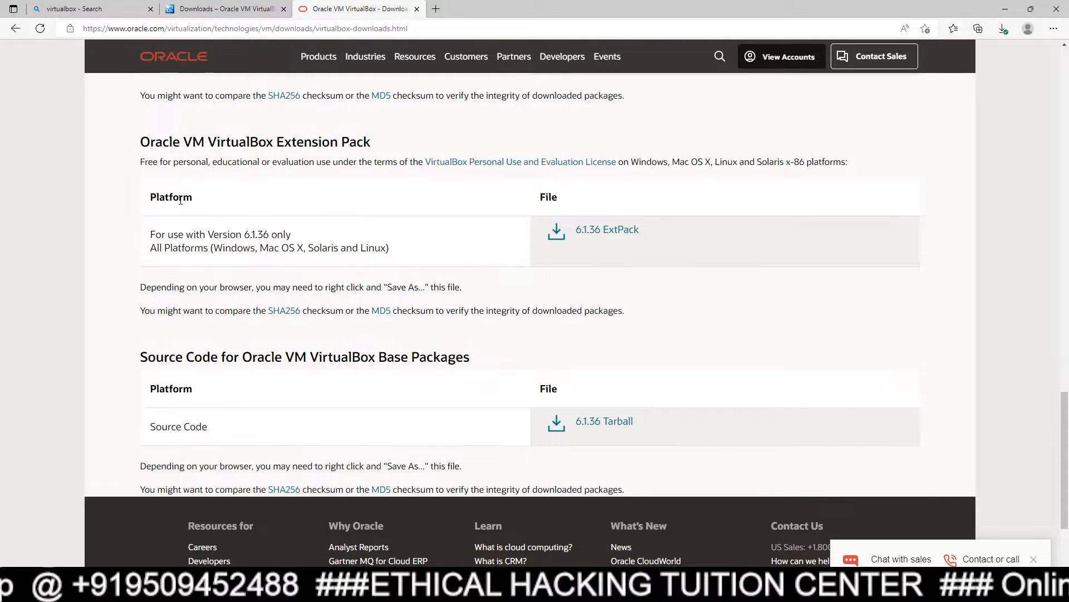
{"action": "left_click_drag", "start_coordinate": [144, 142], "coordinate": [396, 164]}
{"action": "left_click", "coordinate": [456, 201]}
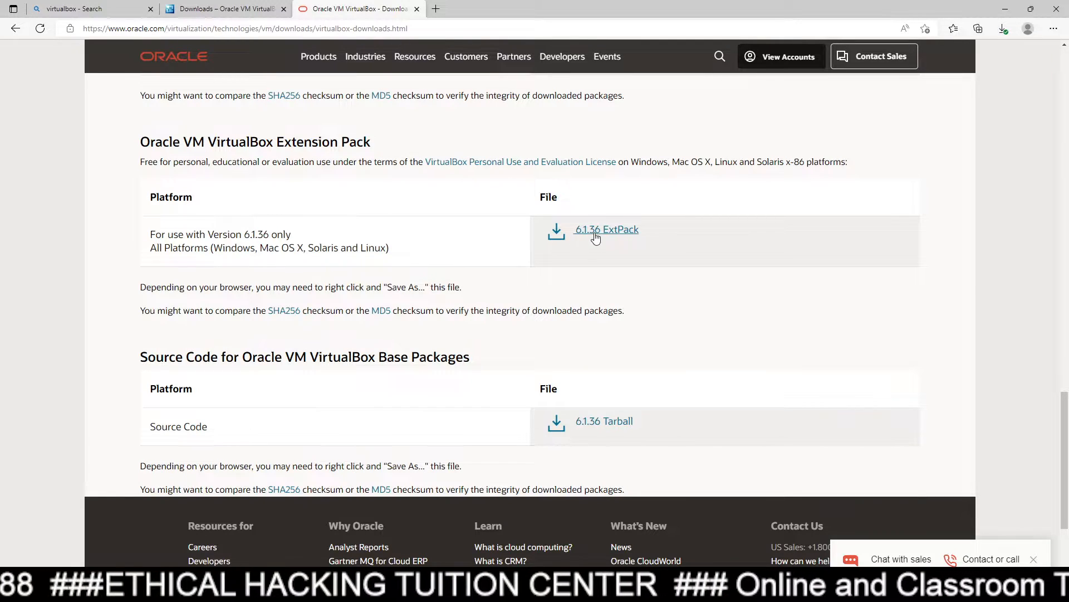
{"action": "left_click", "coordinate": [595, 234]}
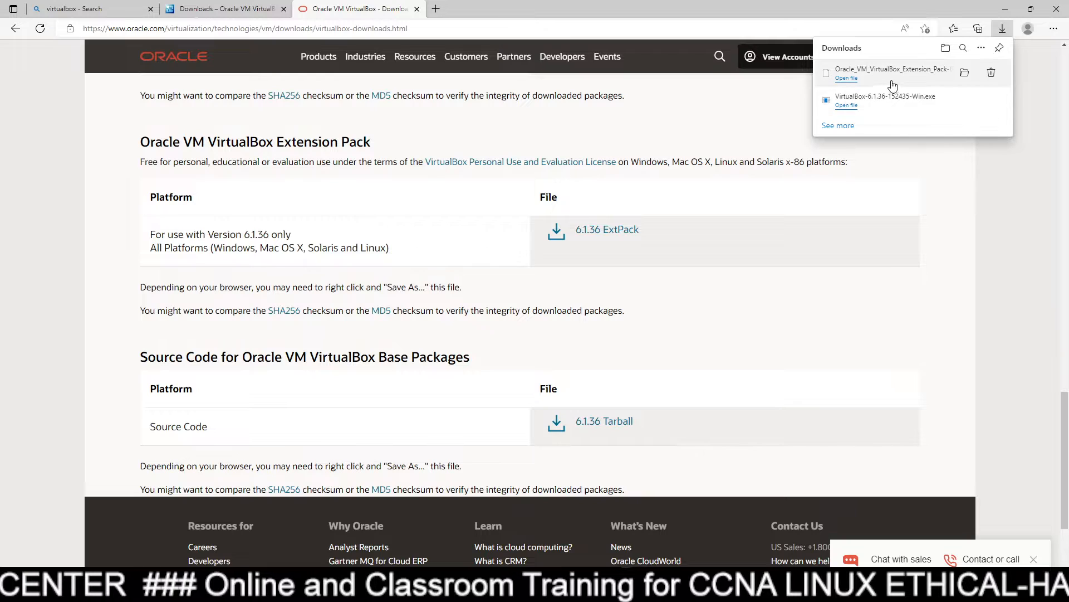
Install VirtualBox from the downloaded VirtualBox-6.1.36-152435-Win file with the default setup options, starting it once setup finishes.
{"action": "left_click", "coordinate": [965, 76]}
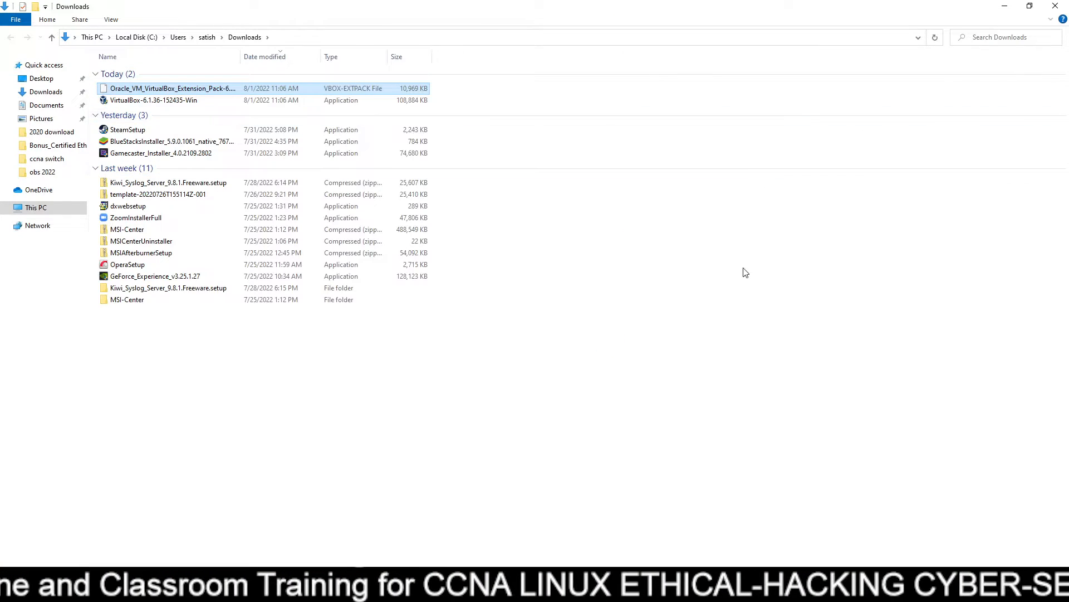
{"action": "left_click", "coordinate": [578, 387]}
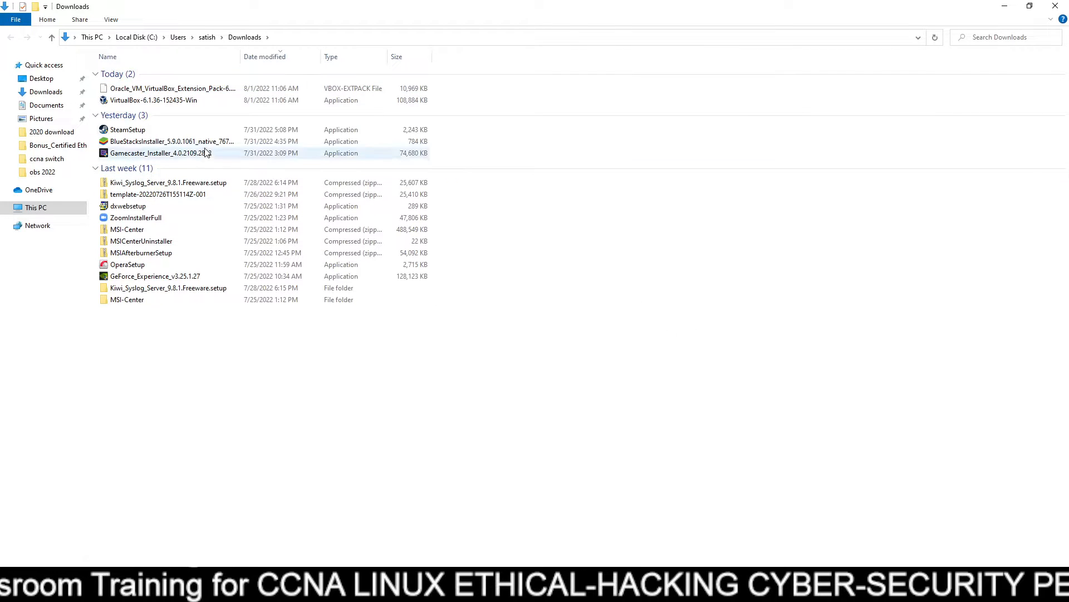
{"action": "double_click", "coordinate": [163, 101]}
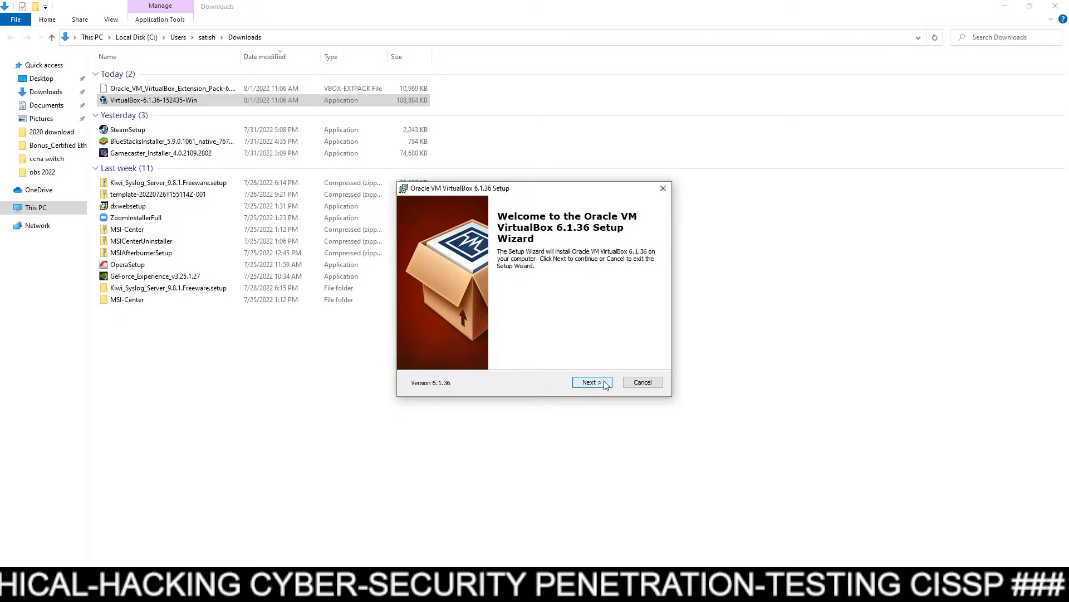
{"action": "left_click", "coordinate": [592, 382]}
{"action": "left_click", "coordinate": [592, 382]}
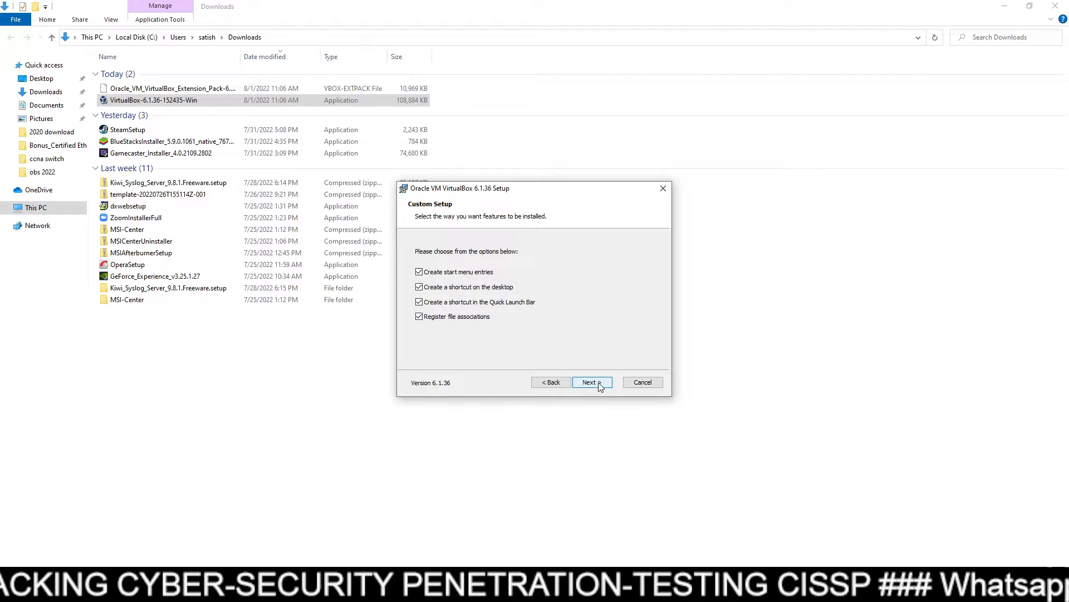
{"action": "left_click", "coordinate": [592, 382]}
{"action": "left_click", "coordinate": [592, 382]}
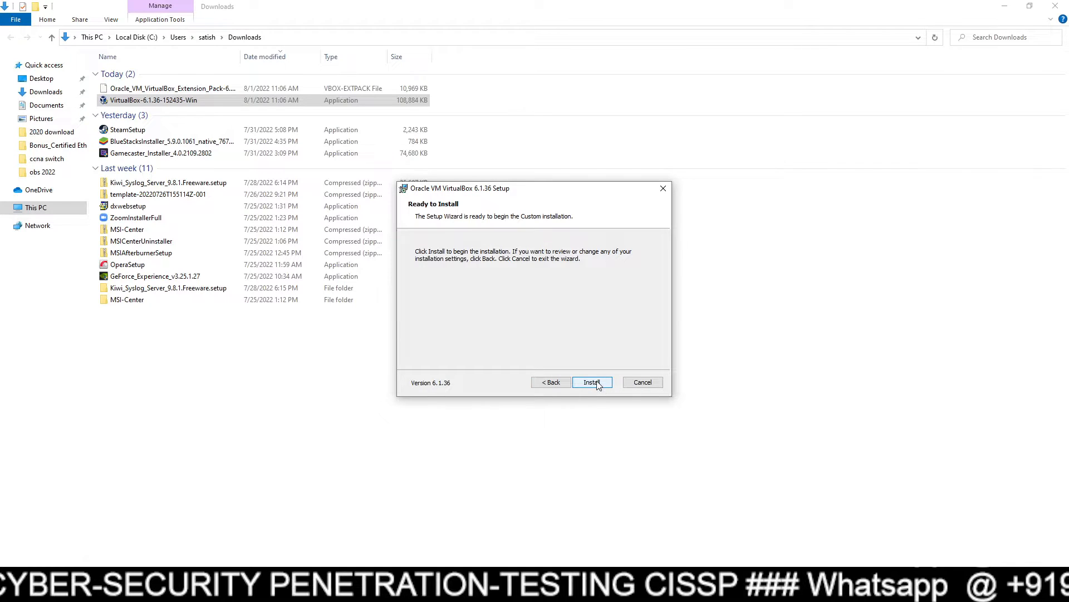
{"action": "left_click", "coordinate": [592, 382]}
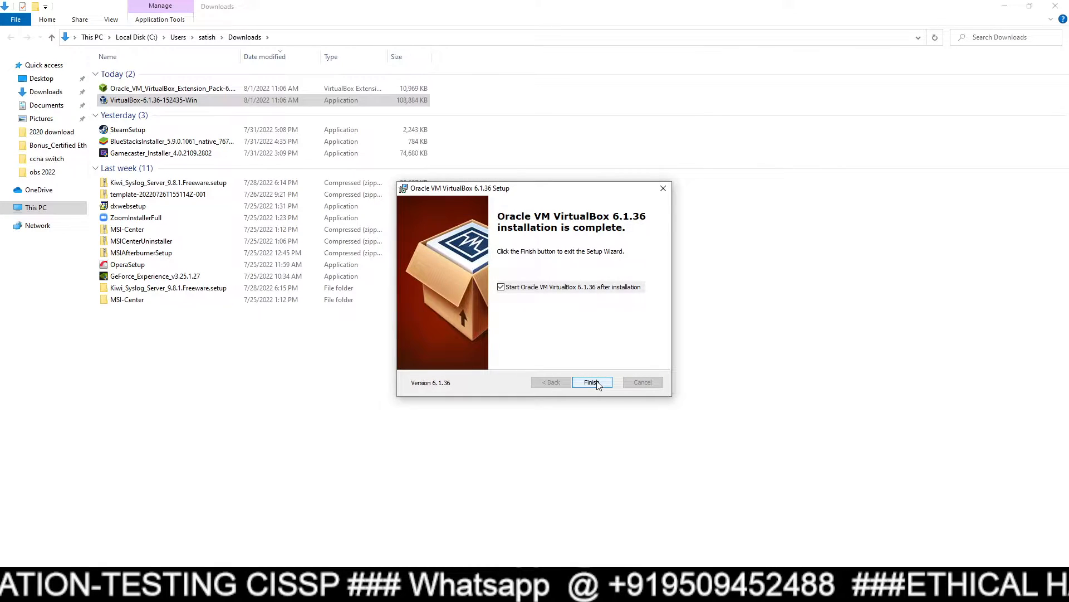
{"action": "left_click", "coordinate": [592, 382]}
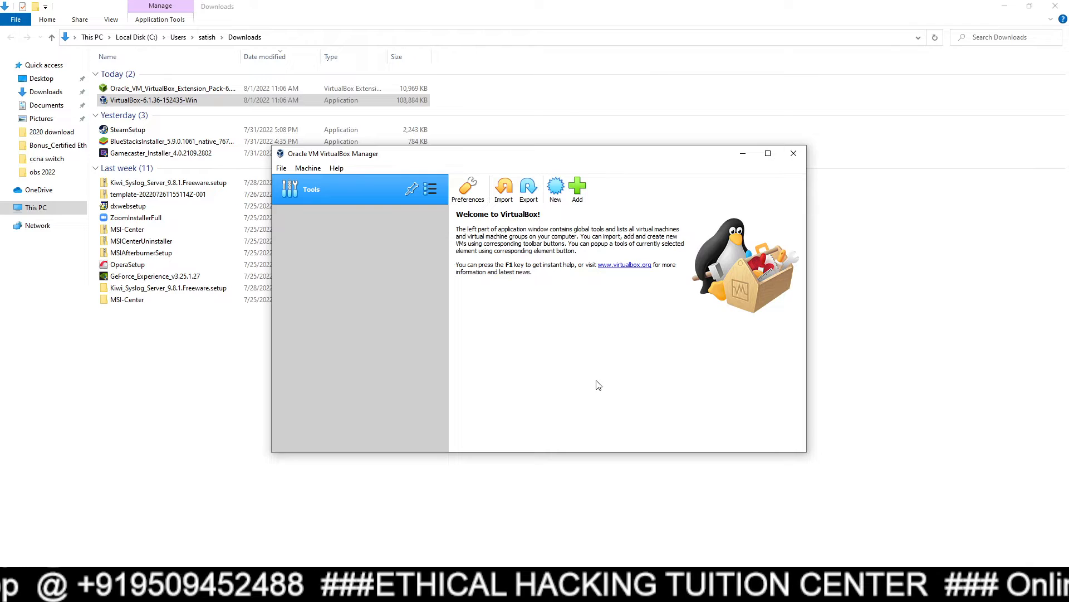
Add the downloaded Oracle_VM_VirtualBox_Extension_Pack-6.1.36 file as an extension package in the VirtualBox preferences.
{"action": "left_click", "coordinate": [162, 90]}
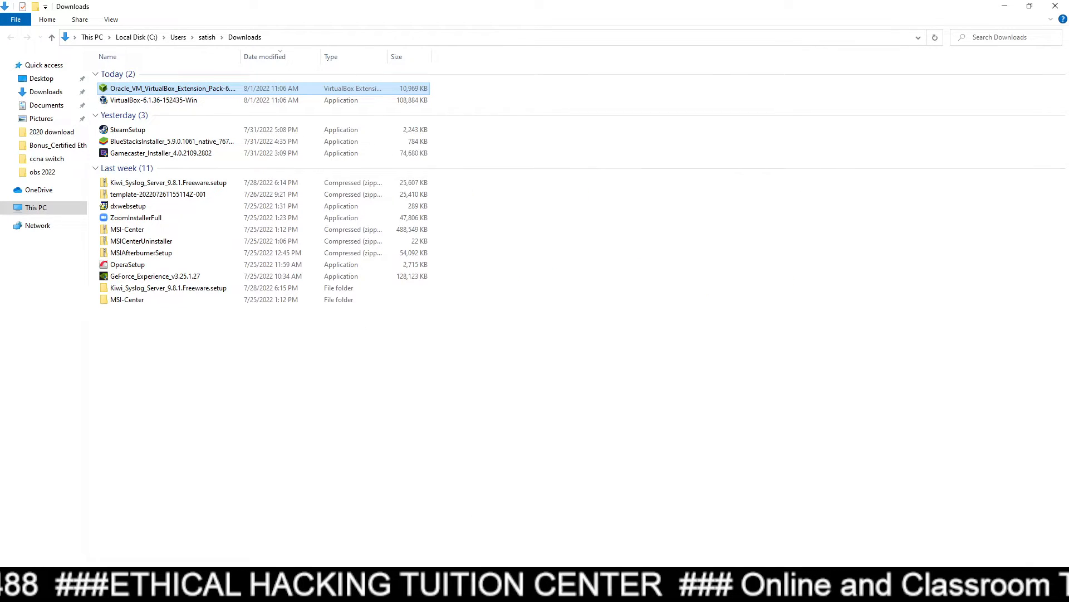
{"action": "left_click", "coordinate": [427, 590]}
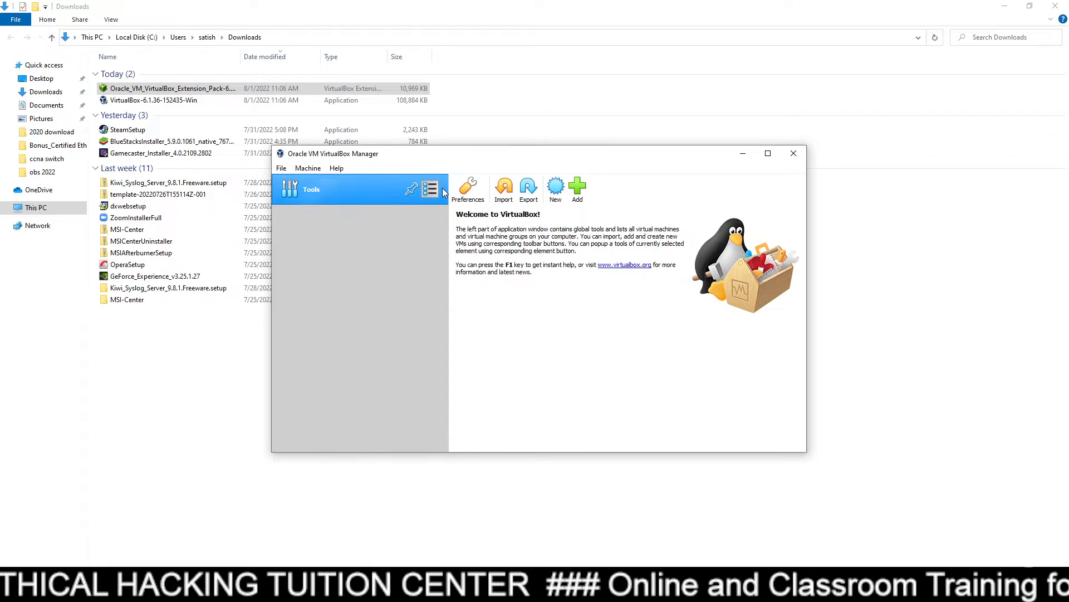
{"action": "left_click", "coordinate": [308, 168]}
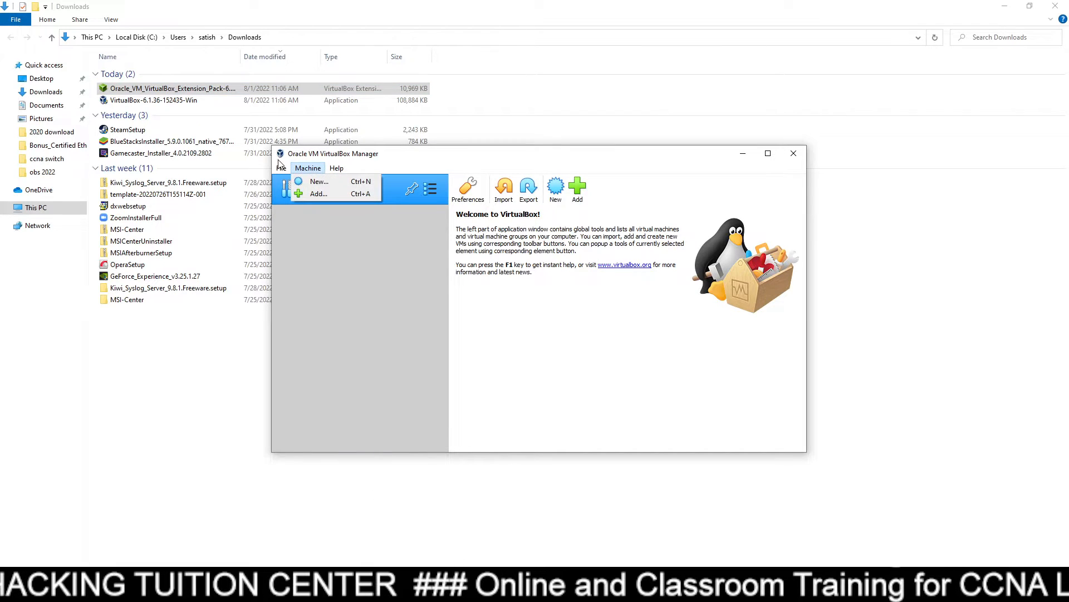
{"action": "mouse_move", "coordinate": [284, 170]}
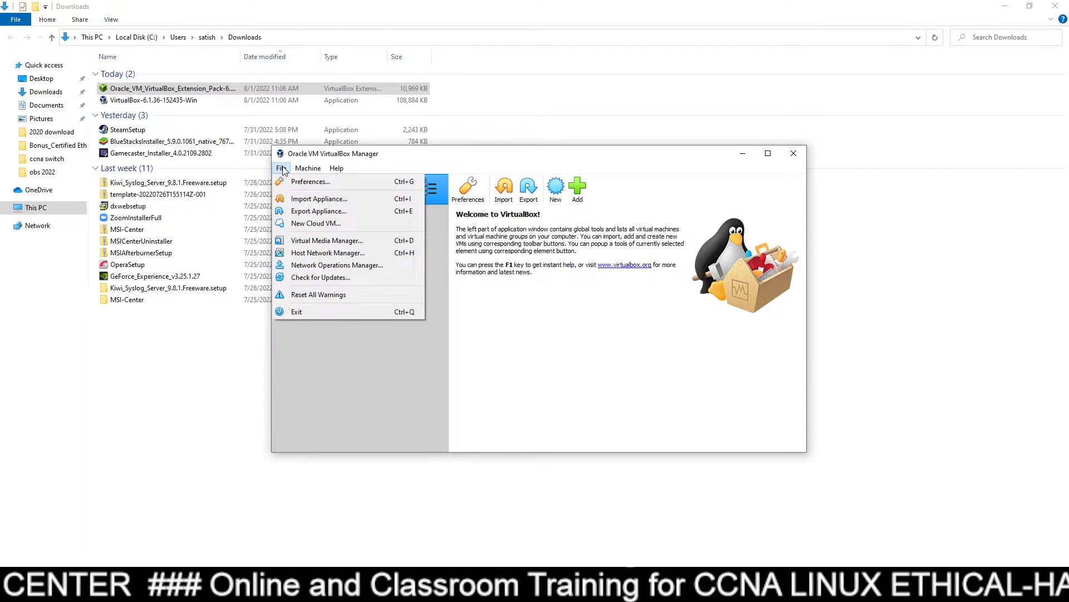
{"action": "left_click", "coordinate": [300, 182]}
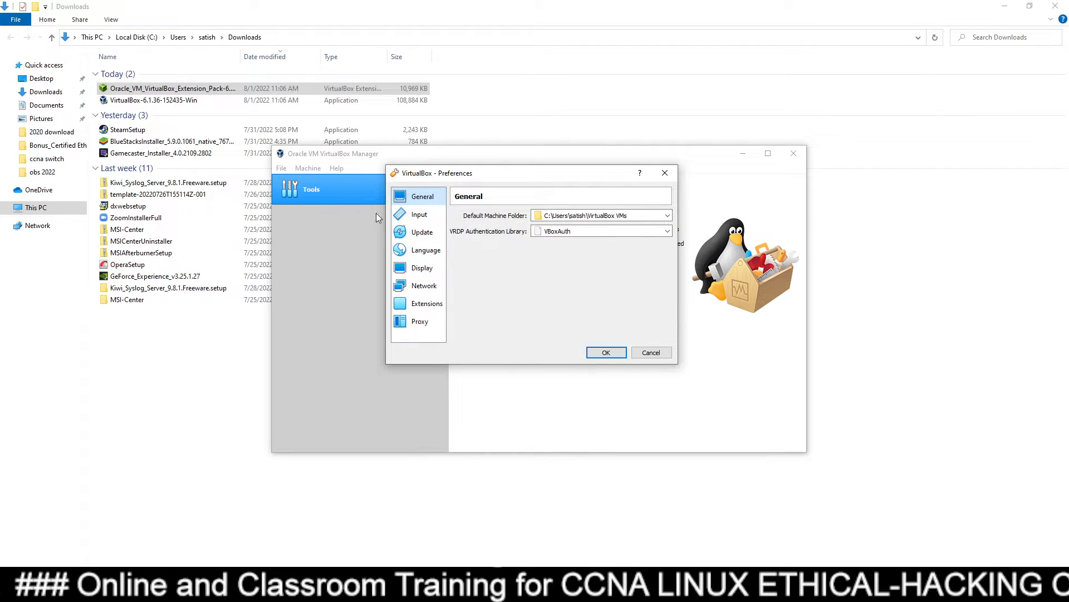
{"action": "left_click", "coordinate": [432, 307]}
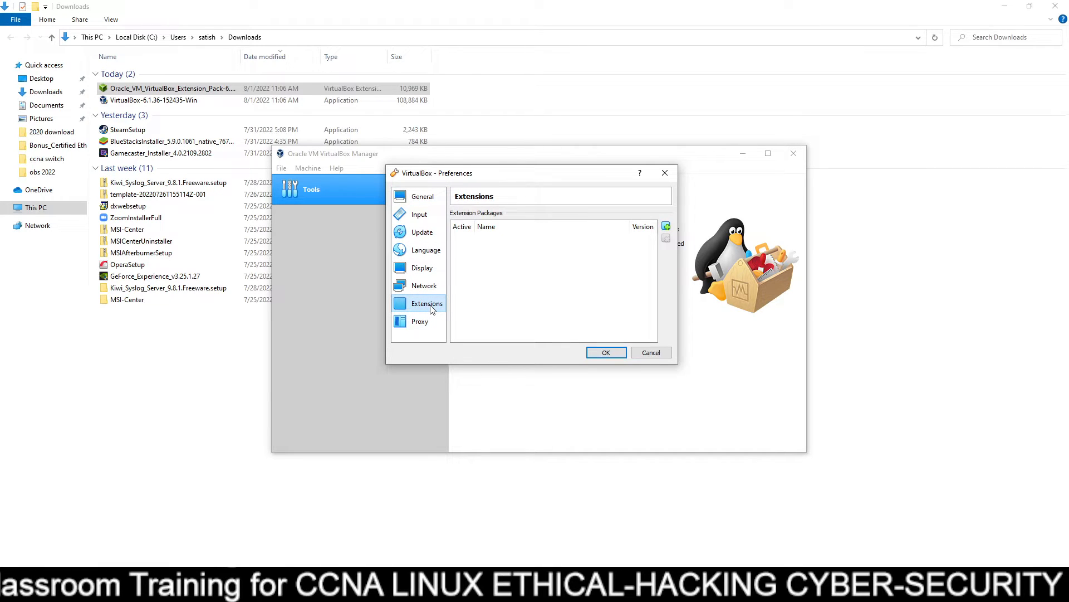
{"action": "left_click", "coordinate": [664, 226]}
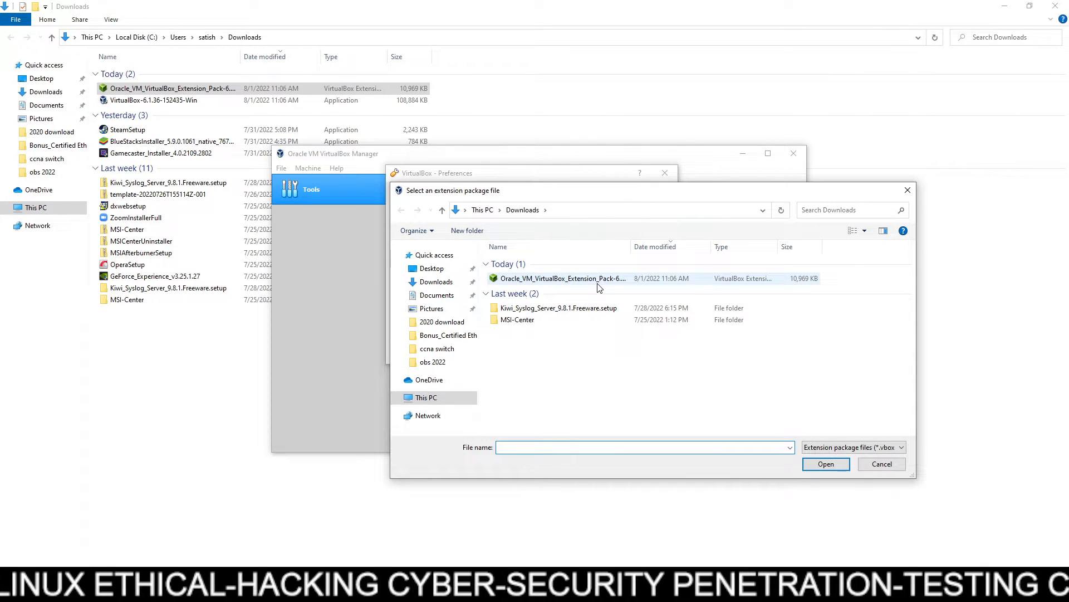
{"action": "left_click", "coordinate": [599, 284]}
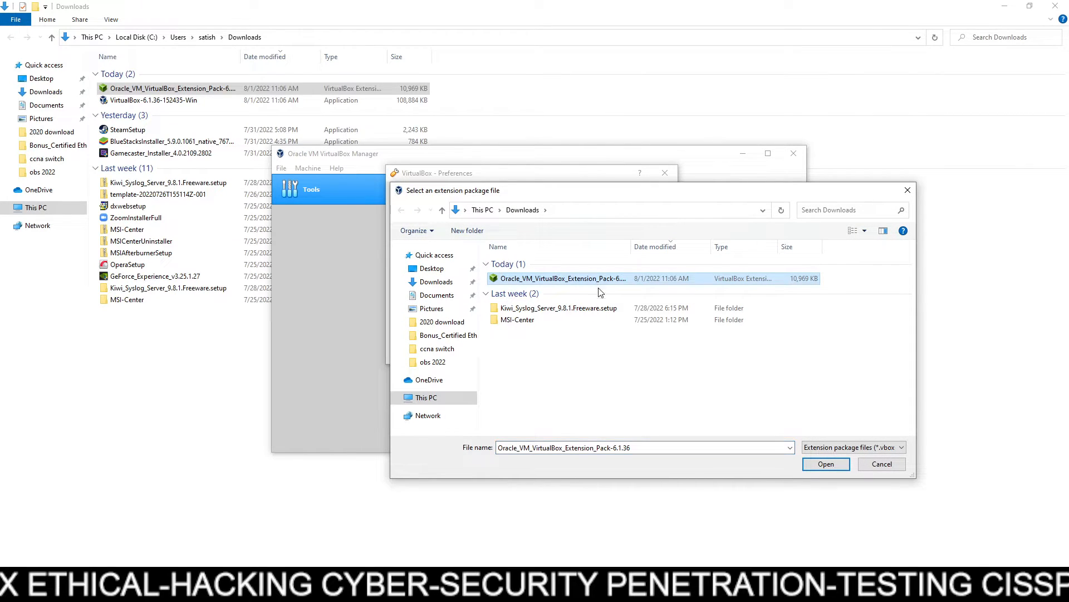
{"action": "left_click", "coordinate": [825, 464]}
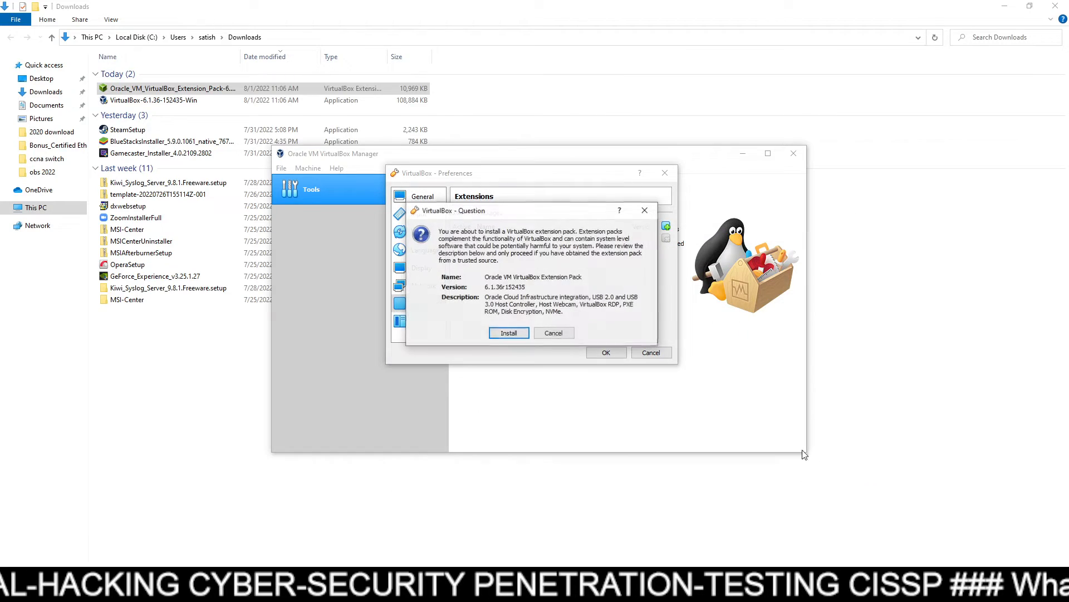
Install the extension pack, agree to its license after reading to the end, and save the preferences.
{"action": "left_click", "coordinate": [508, 333]}
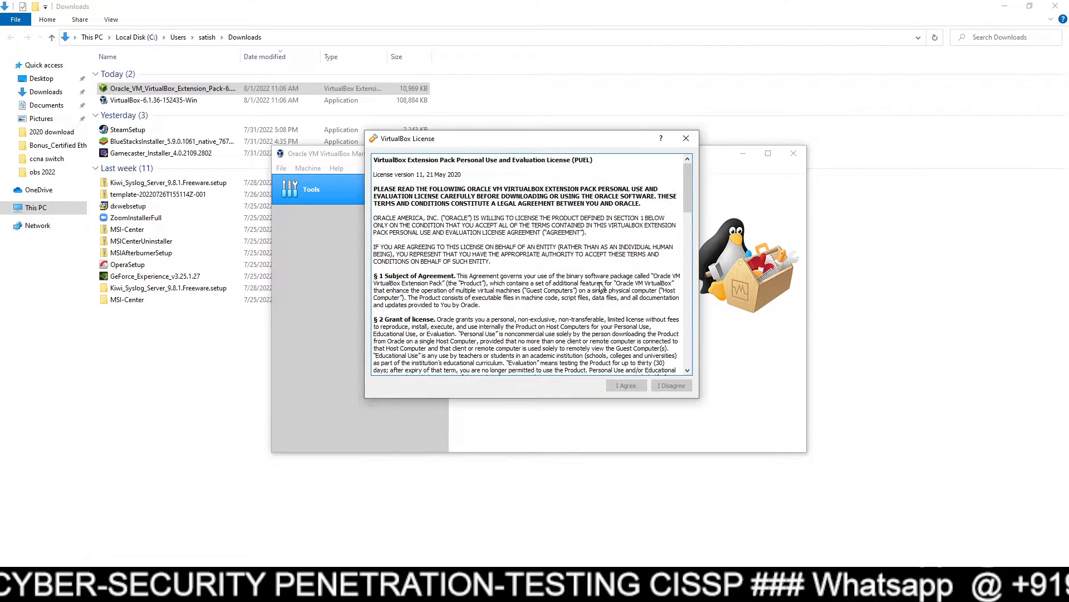
{"action": "scroll", "coordinate": [605, 291], "scroll_direction": "down", "scroll_amount": 15}
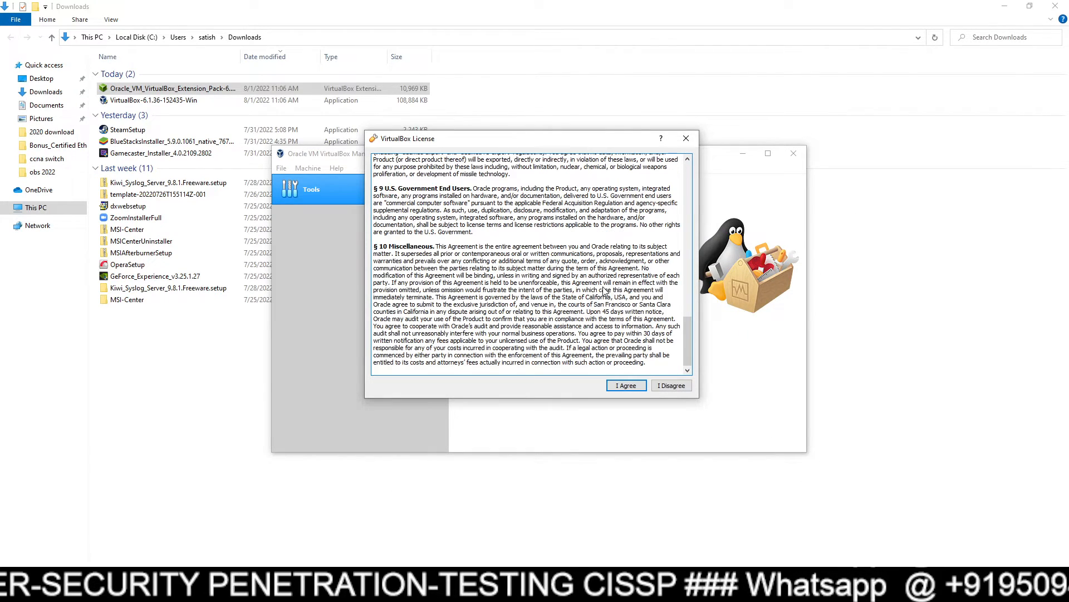
{"action": "left_click", "coordinate": [636, 387]}
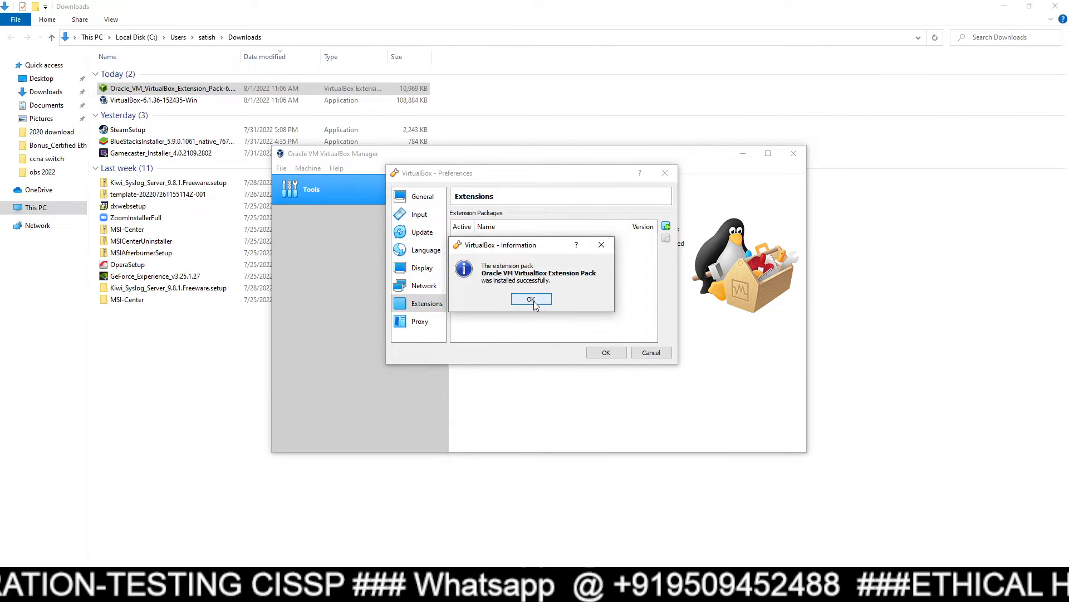
{"action": "left_click", "coordinate": [531, 299]}
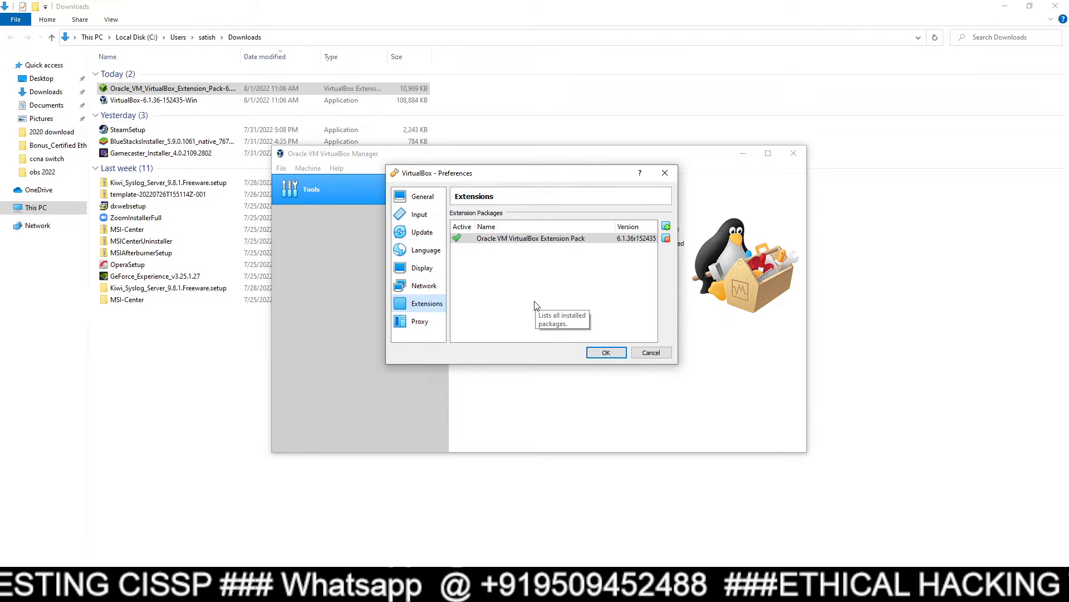
{"action": "left_click", "coordinate": [607, 353]}
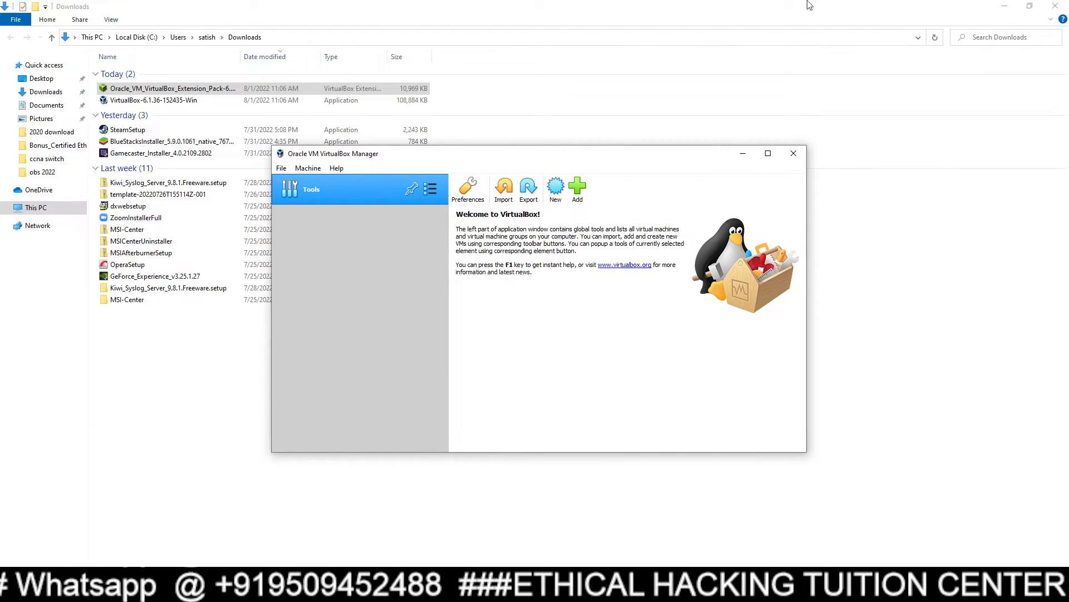
Close the Downloads folder and the browser, leaving VirtualBox Manager open on the desktop.
{"action": "left_click", "coordinate": [1056, 6]}
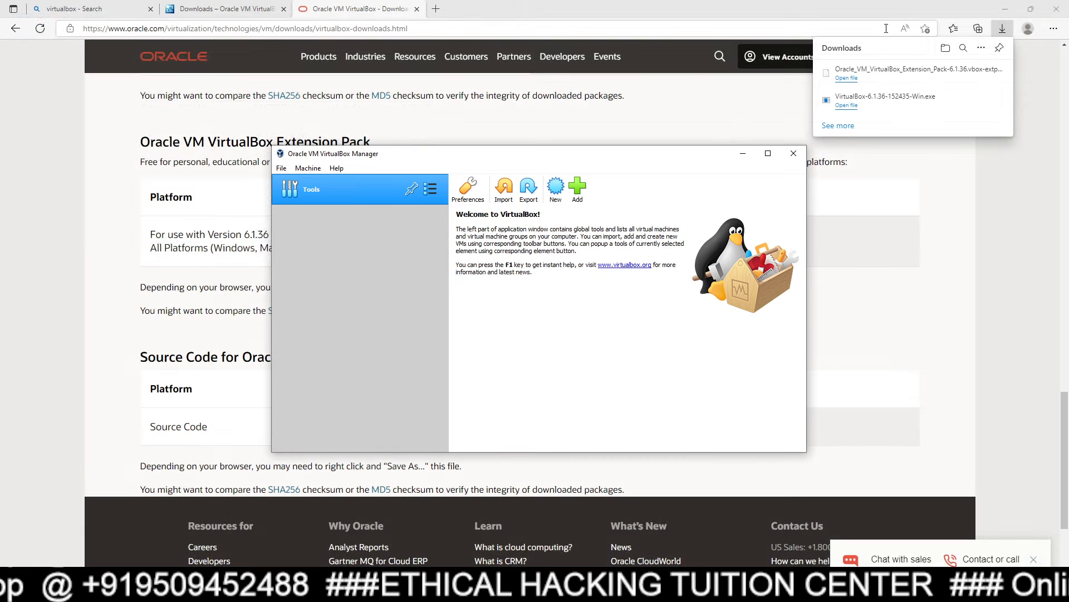
{"action": "left_click", "coordinate": [1043, 10]}
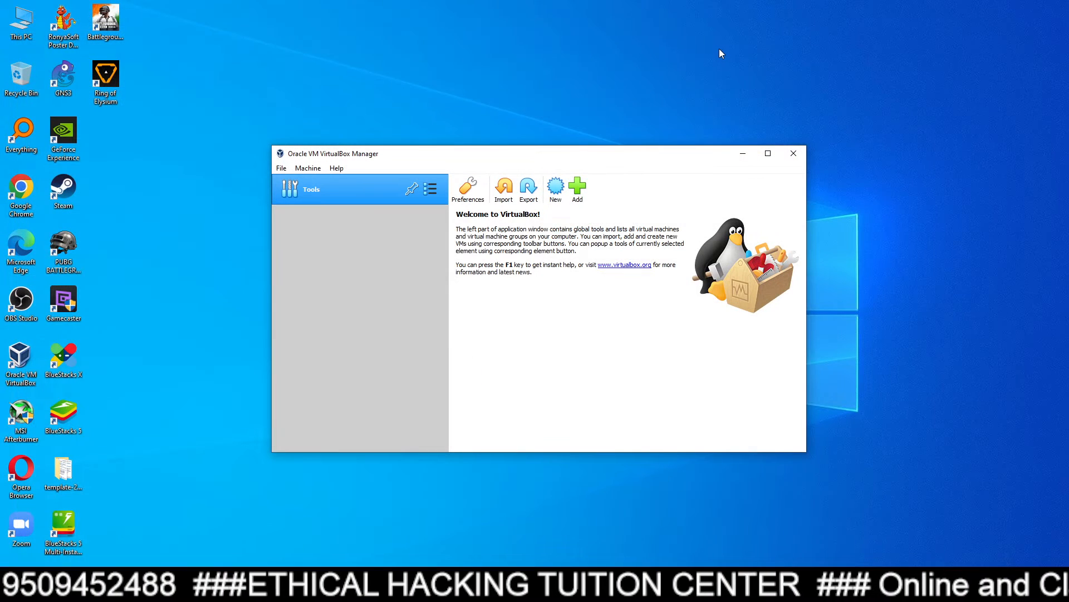